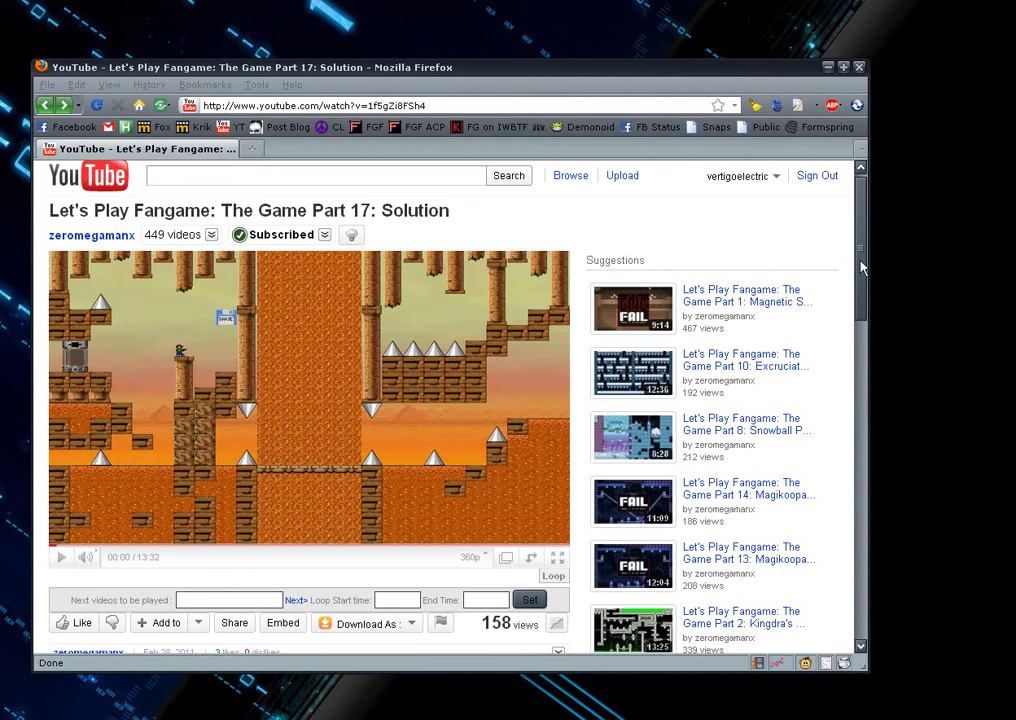
Step: Scroll the YouTube video page and look at the Adblock Plus toolbar menu without choosing anything
left_click_drag(862, 268, 862, 420)
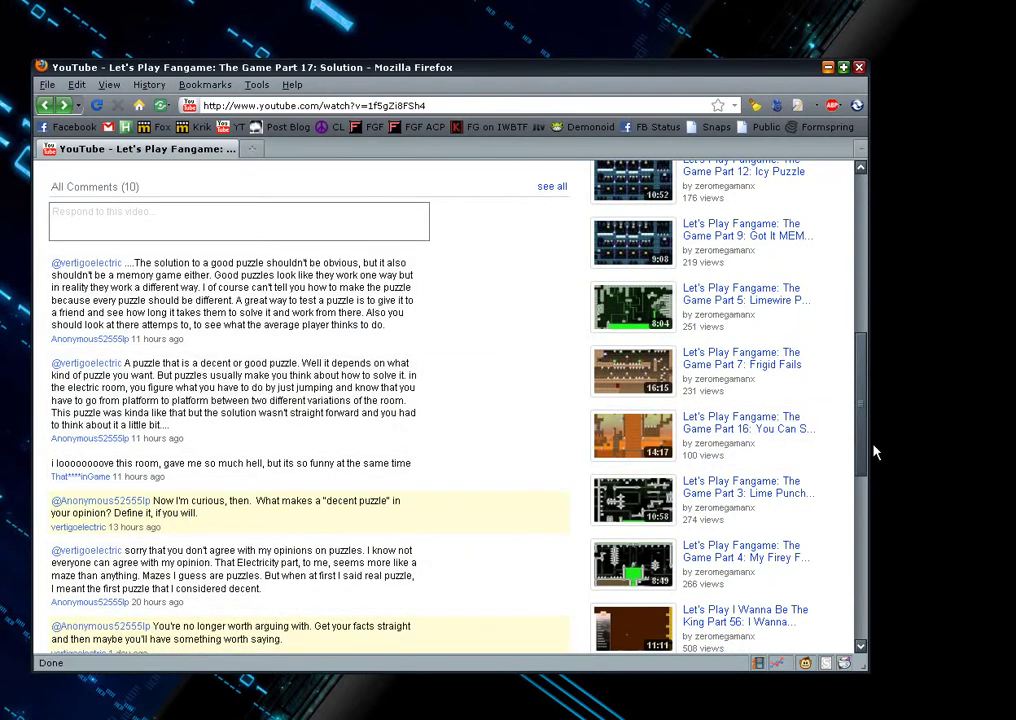
left_click_drag(866, 422, 865, 238)
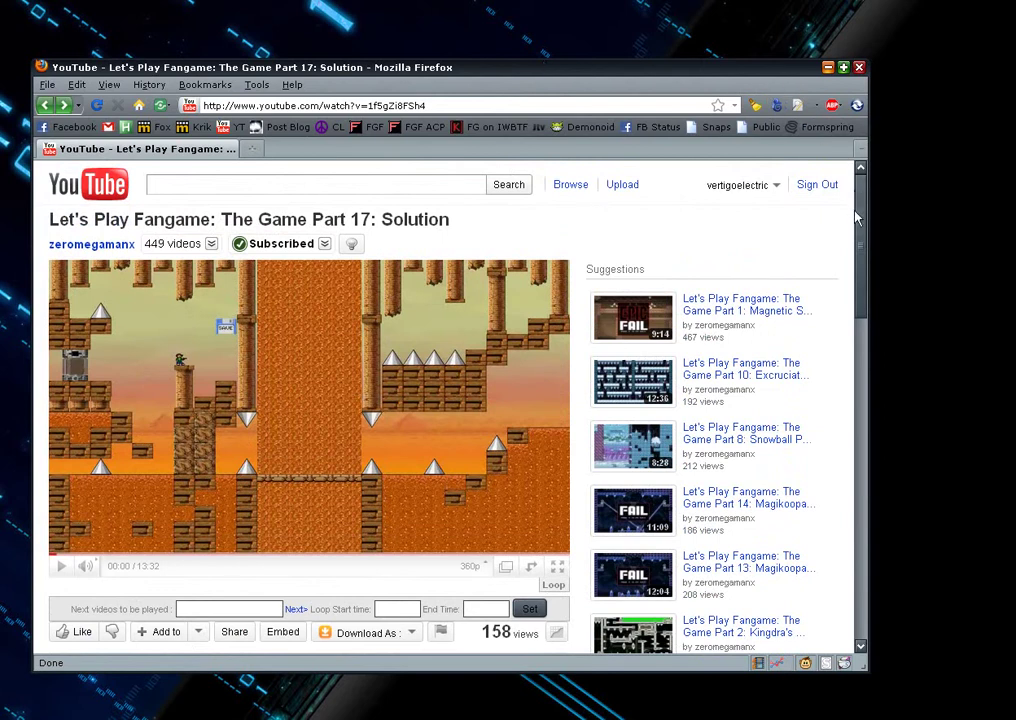
left_click_drag(866, 250, 880, 177)
mouse_move(836, 110)
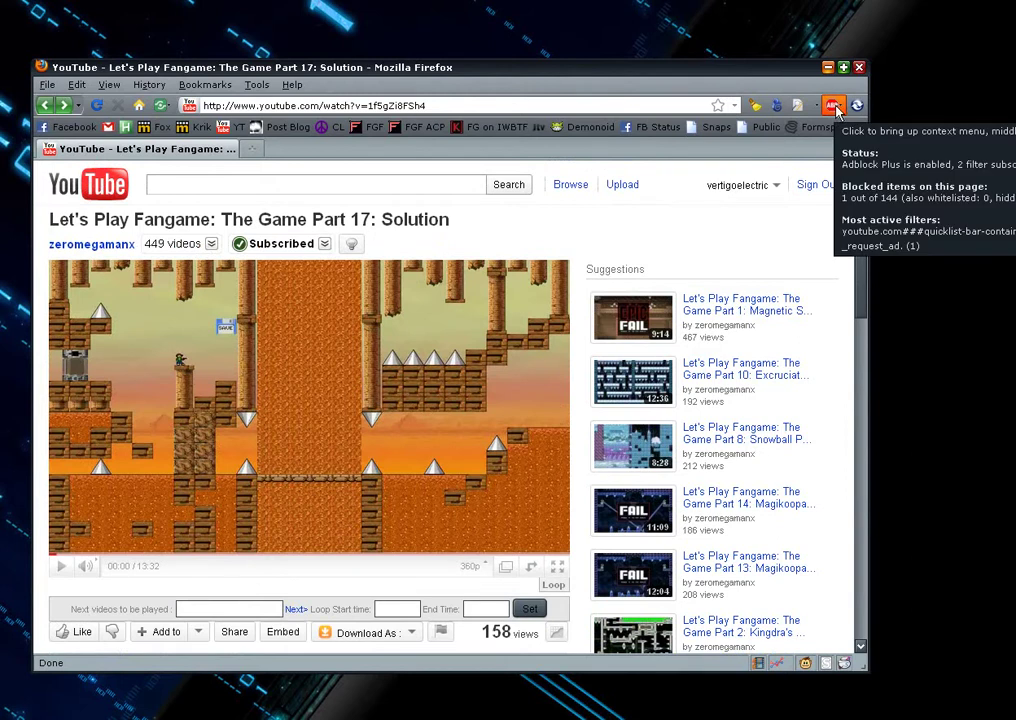
left_click(836, 110)
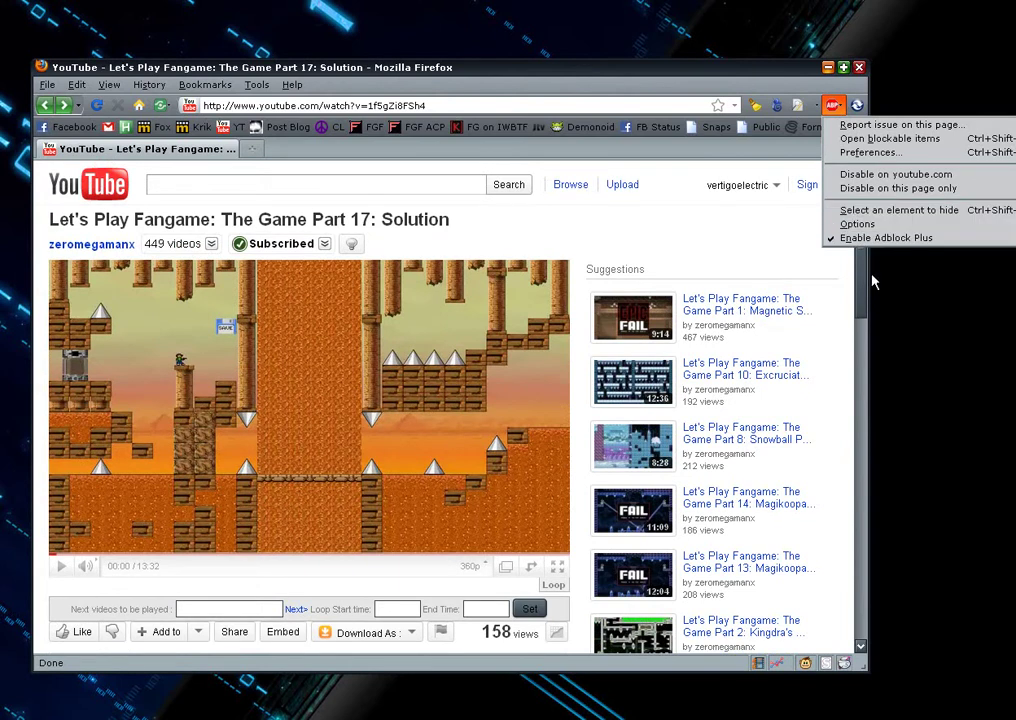
left_click(860, 318)
Step: Scroll down to the comments and reopen the Adblock Plus menu over them
scroll(866, 330, "down", 2)
left_click_drag(866, 330, 860, 458)
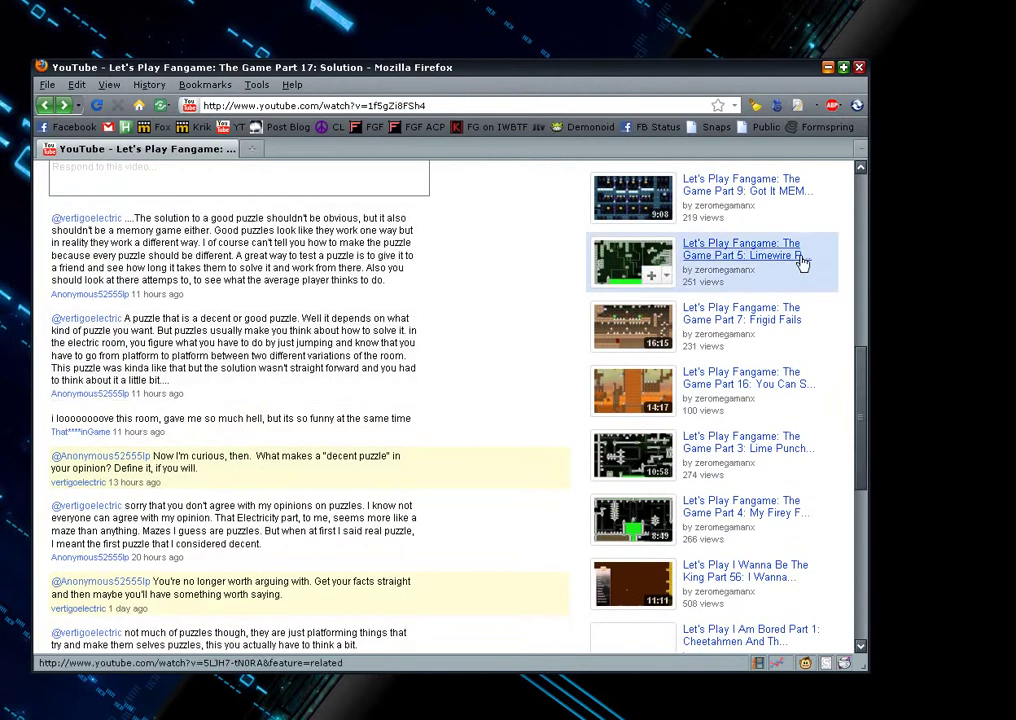
left_click_drag(864, 431, 858, 450)
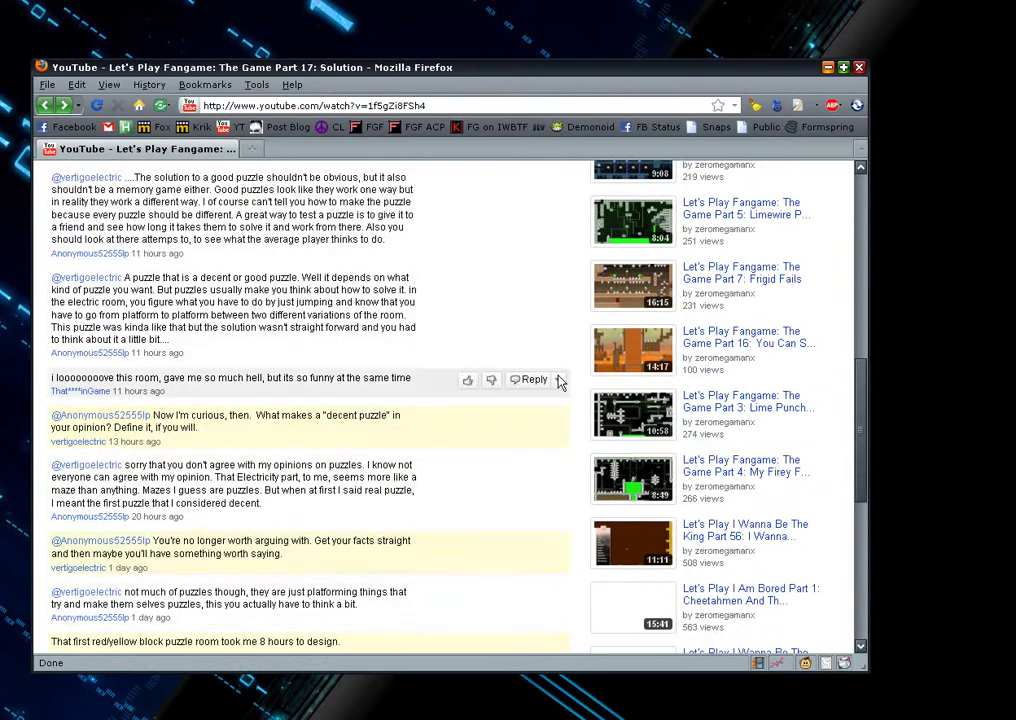
left_click(837, 108)
left_click(836, 107)
left_click(836, 107)
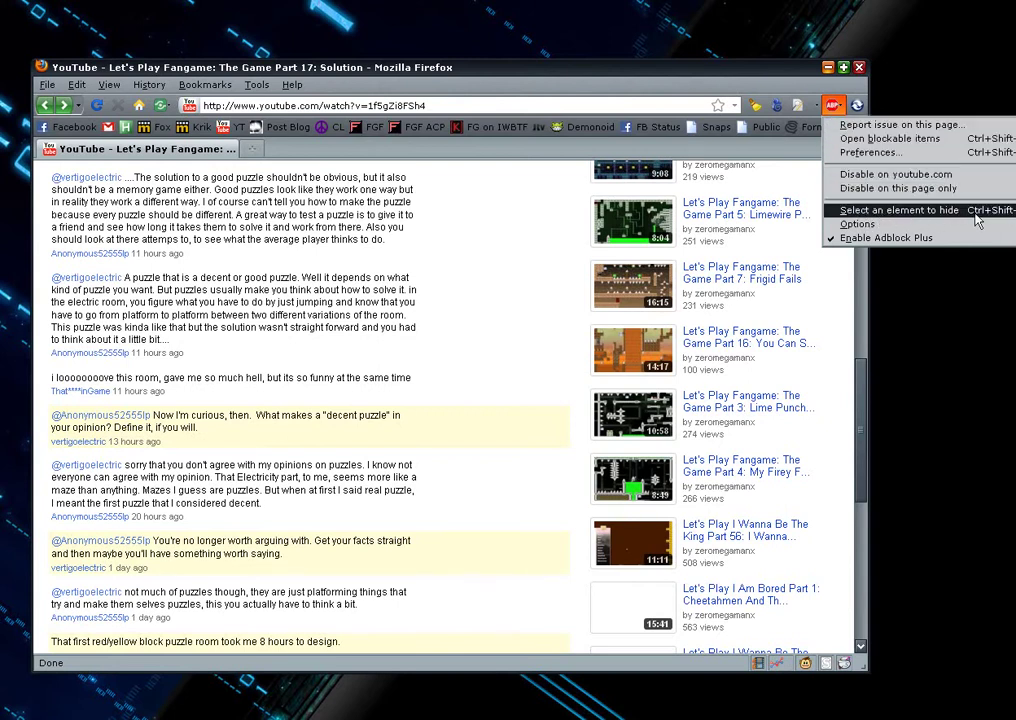
Step: Start 'Select an element to hide' and dismiss the picker's hotkey help with H
left_click(933, 217)
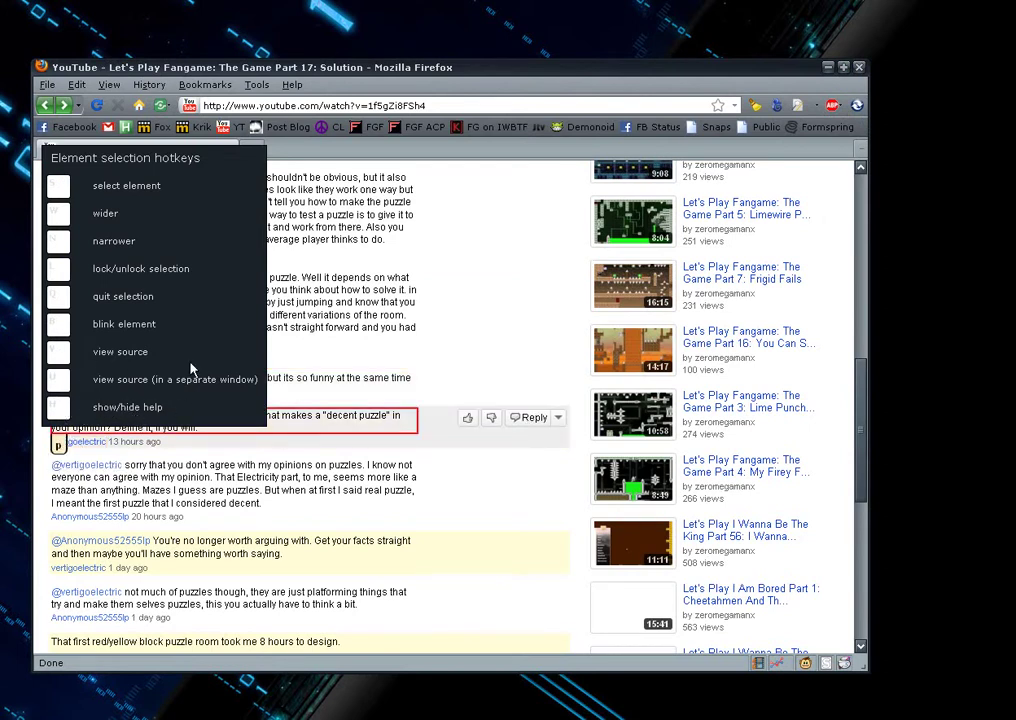
key("h")
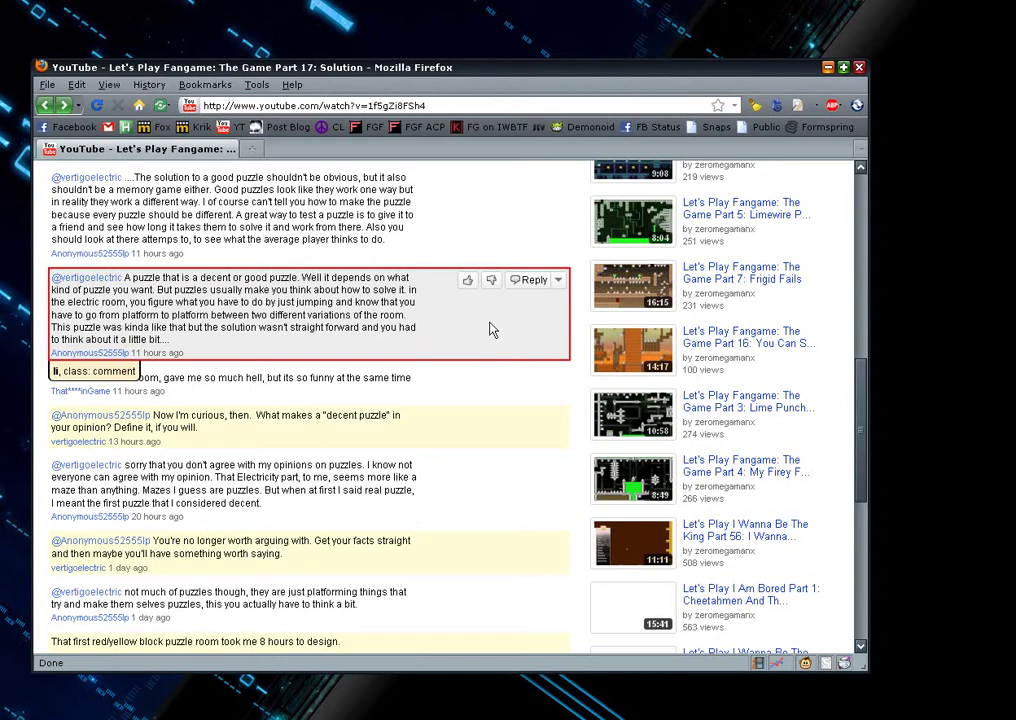
Step: Pick the comment and add a youtube.com hiding rule using data-author instead of class comment
left_click(458, 331)
left_click_drag(547, 224, 483, 220)
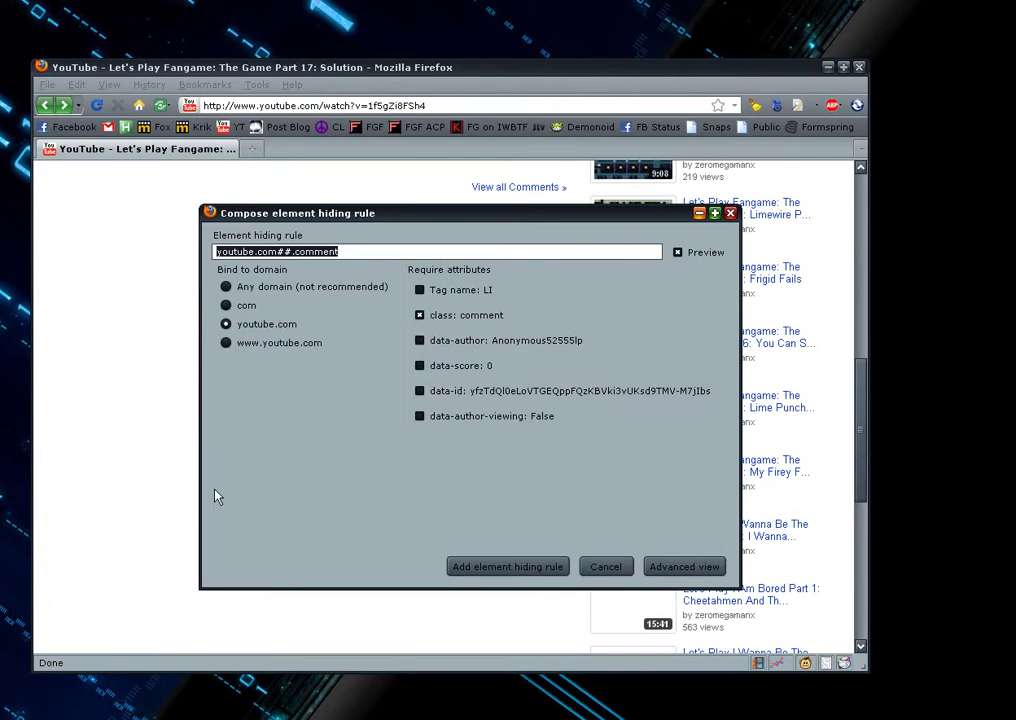
left_click(420, 341)
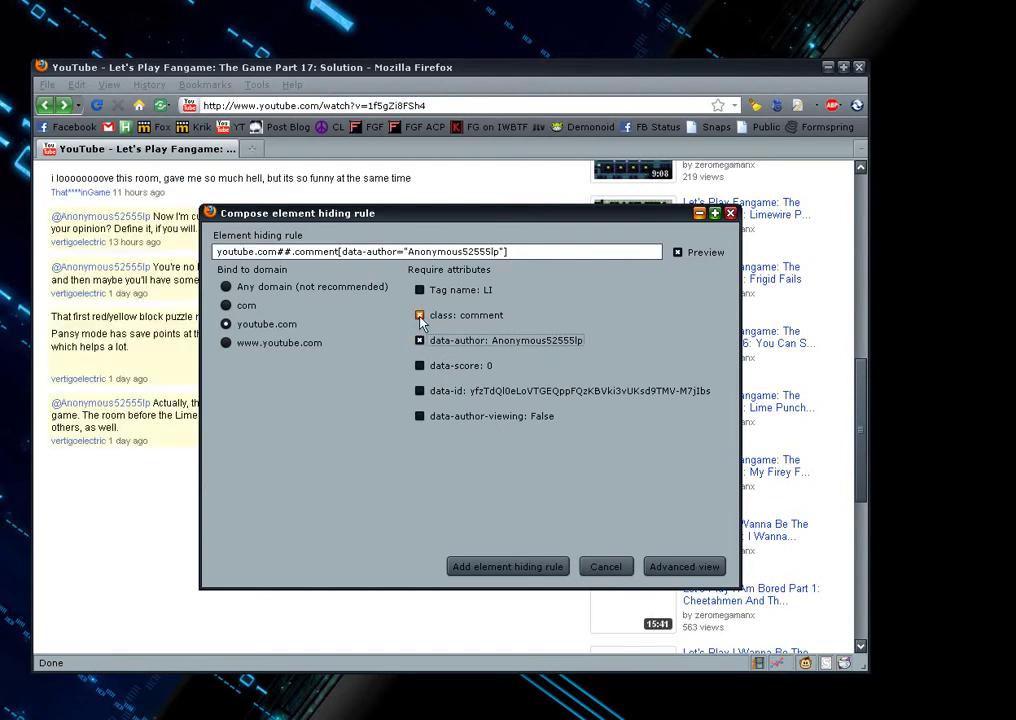
left_click(419, 316)
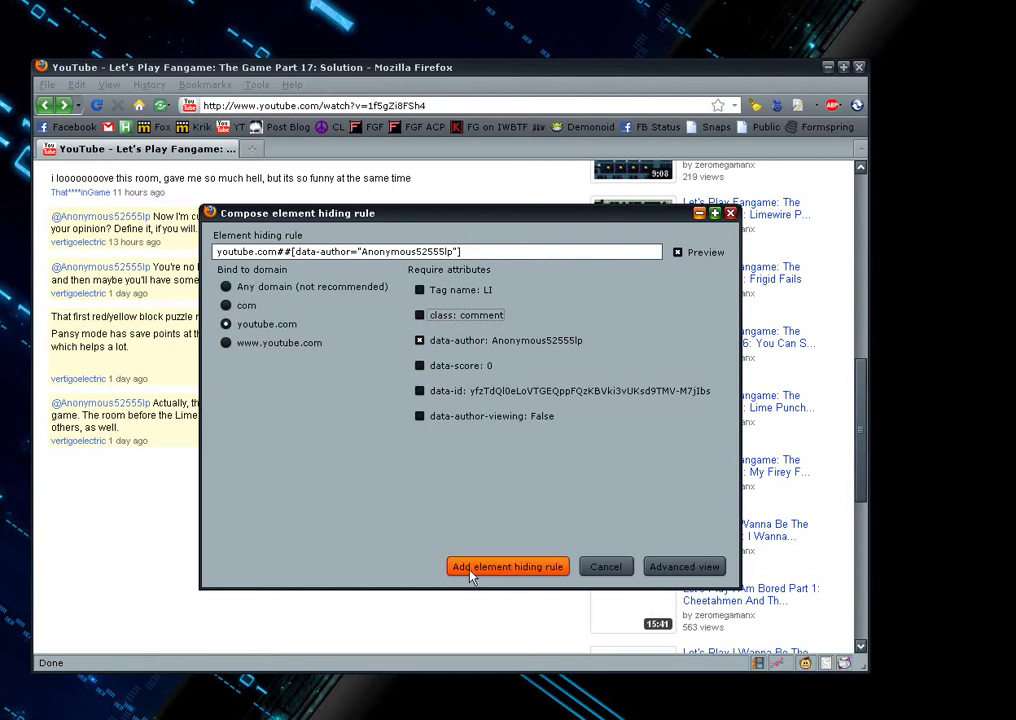
left_click(510, 572)
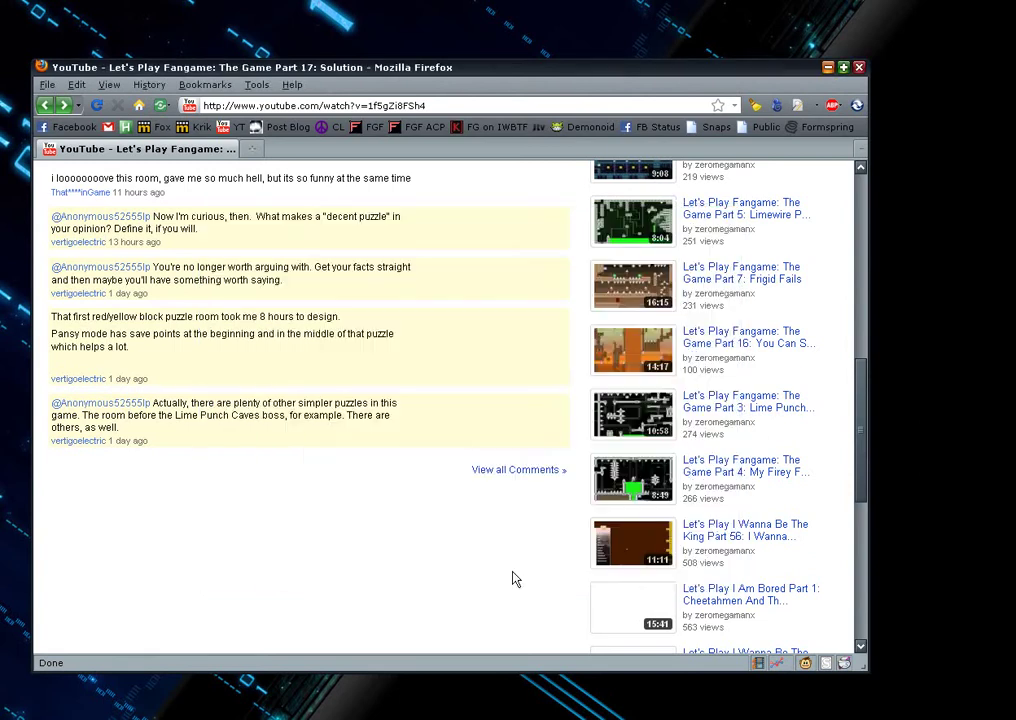
scroll(265, 531, "up", 1)
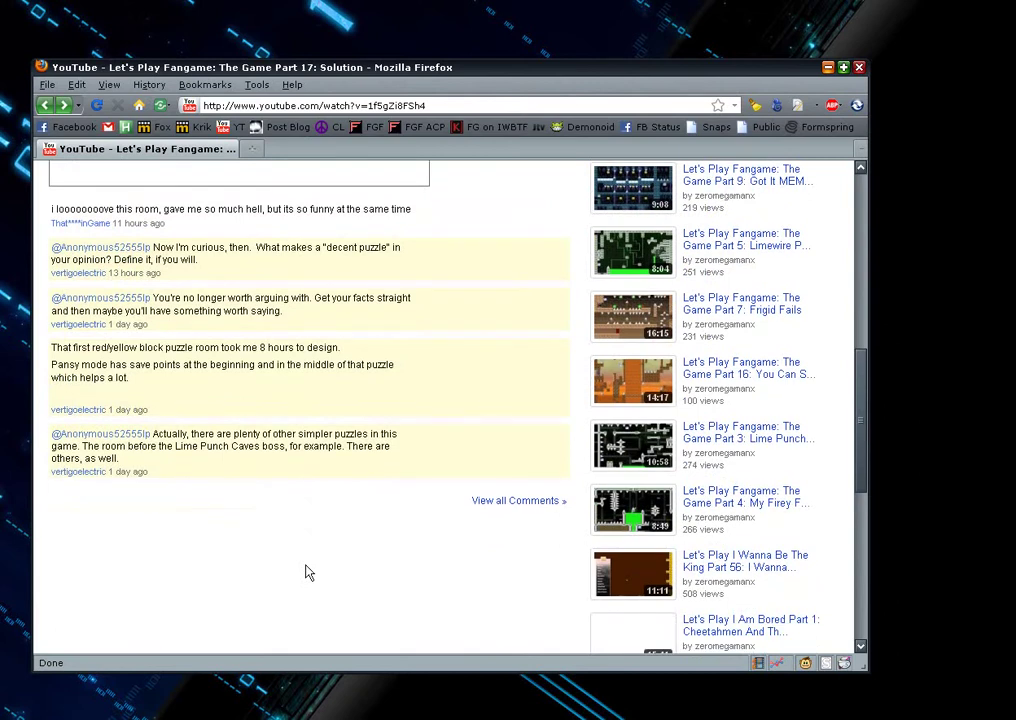
scroll(320, 530, "up", 1)
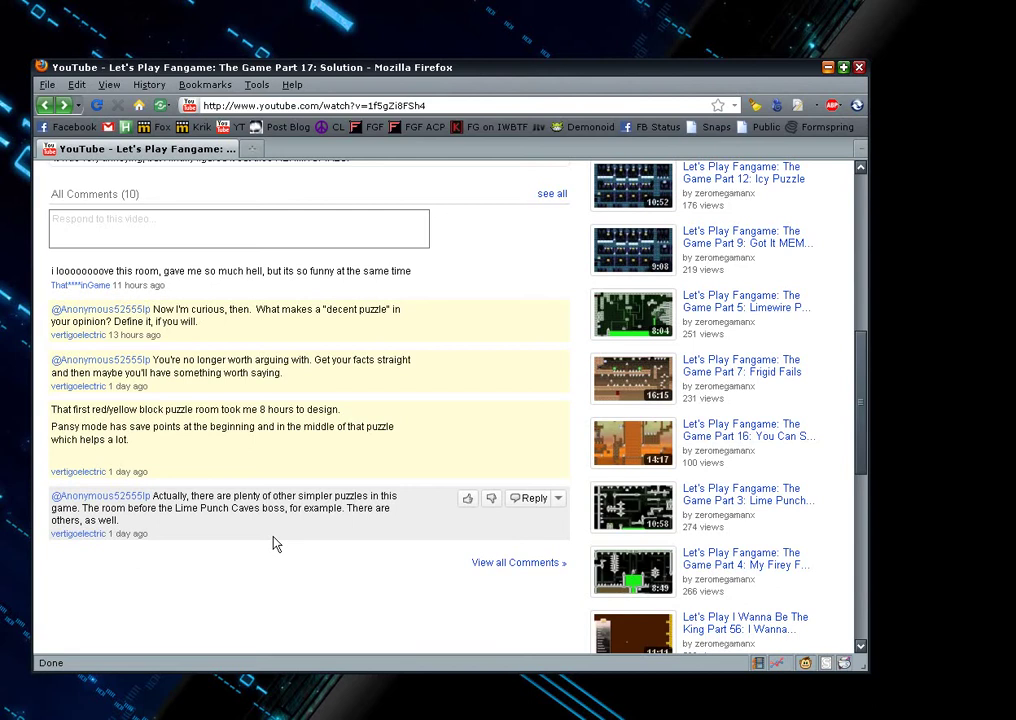
scroll(387, 527, "up", 3)
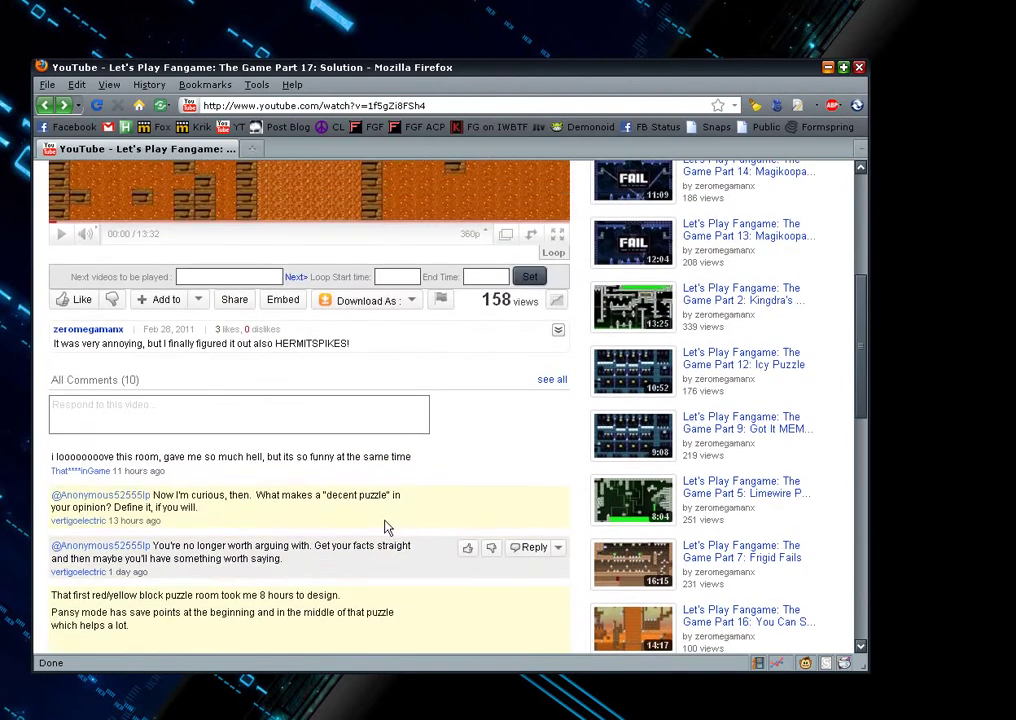
scroll(387, 527, "up", 5)
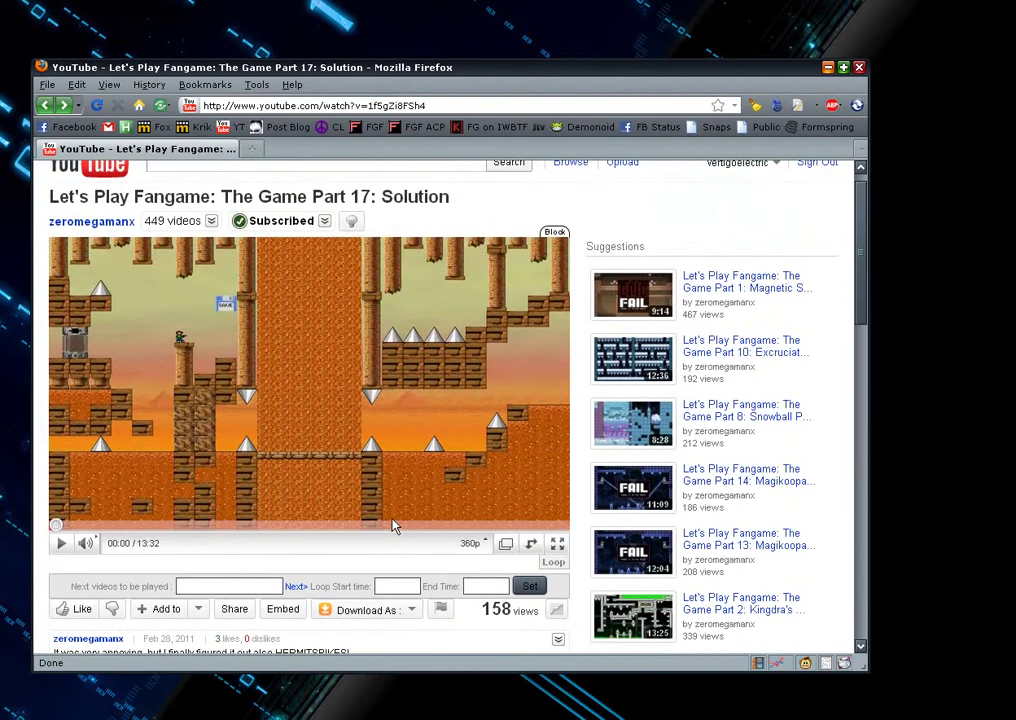
scroll(393, 527, "down", 10)
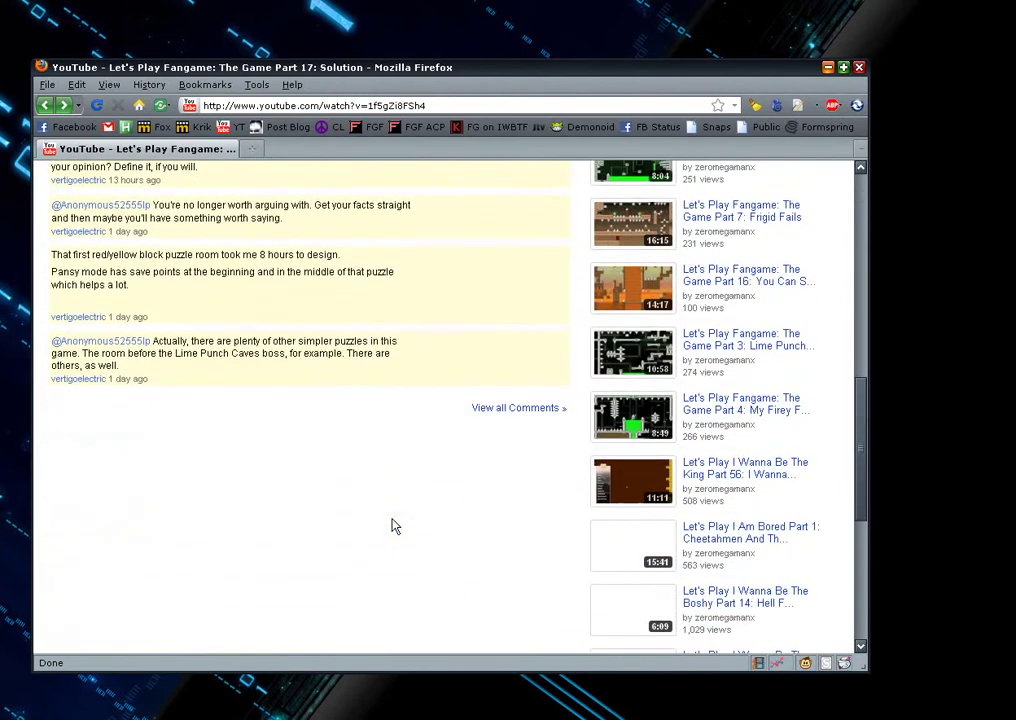
scroll(393, 526, "up", 4)
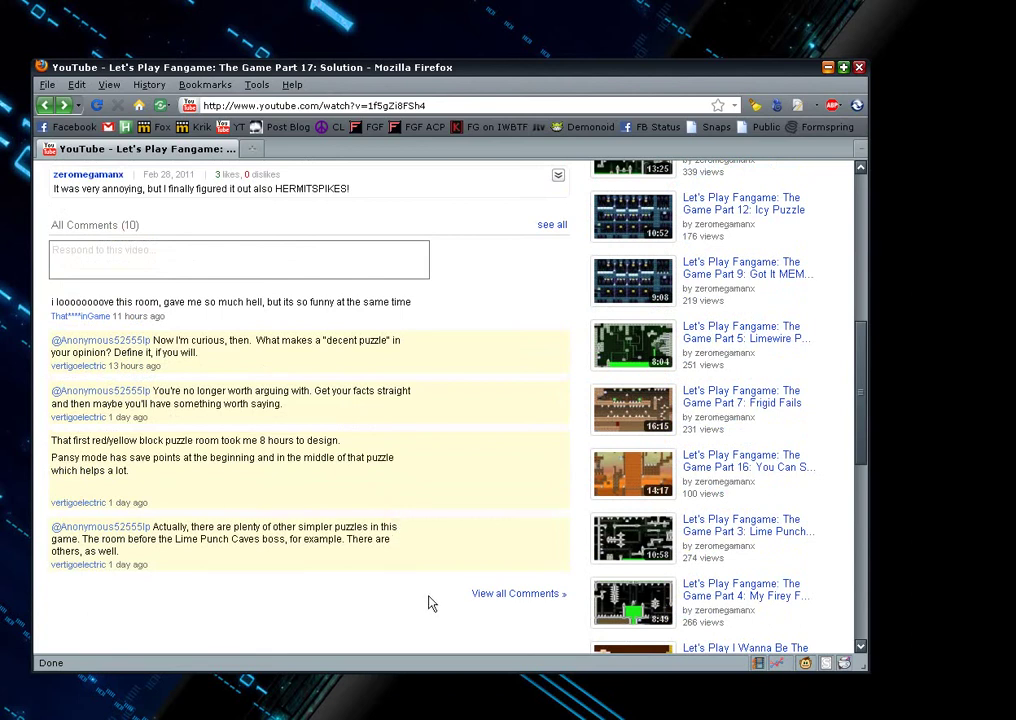
scroll(363, 601, "down", 5)
scroll(363, 601, "up", 8)
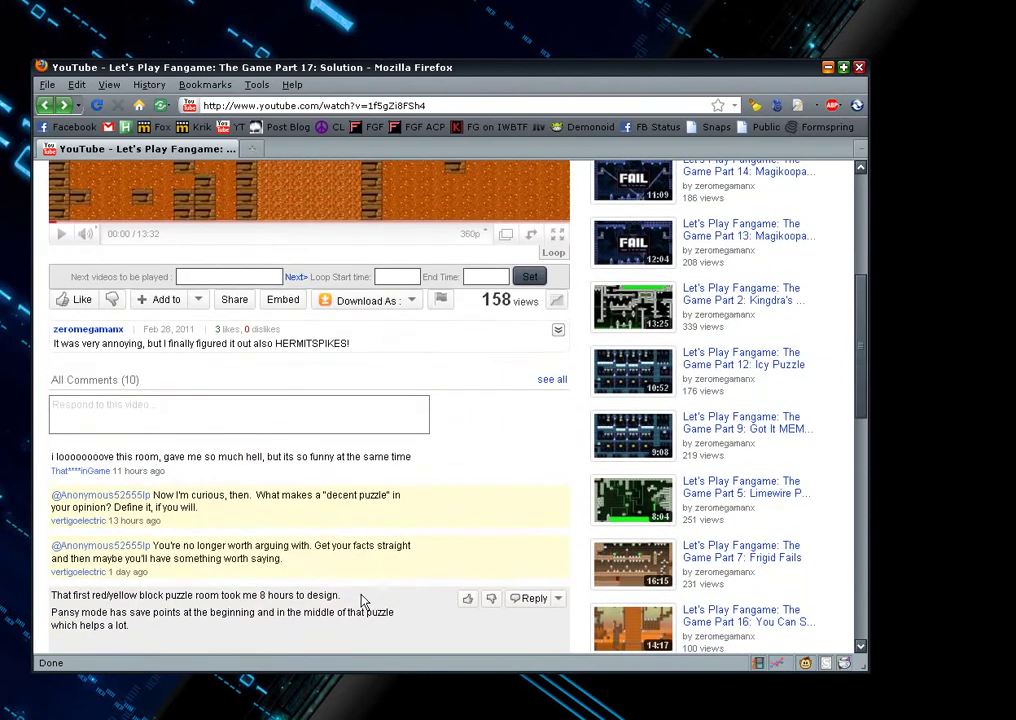
scroll(455, 537, "up", 1)
scroll(455, 537, "up", 1)
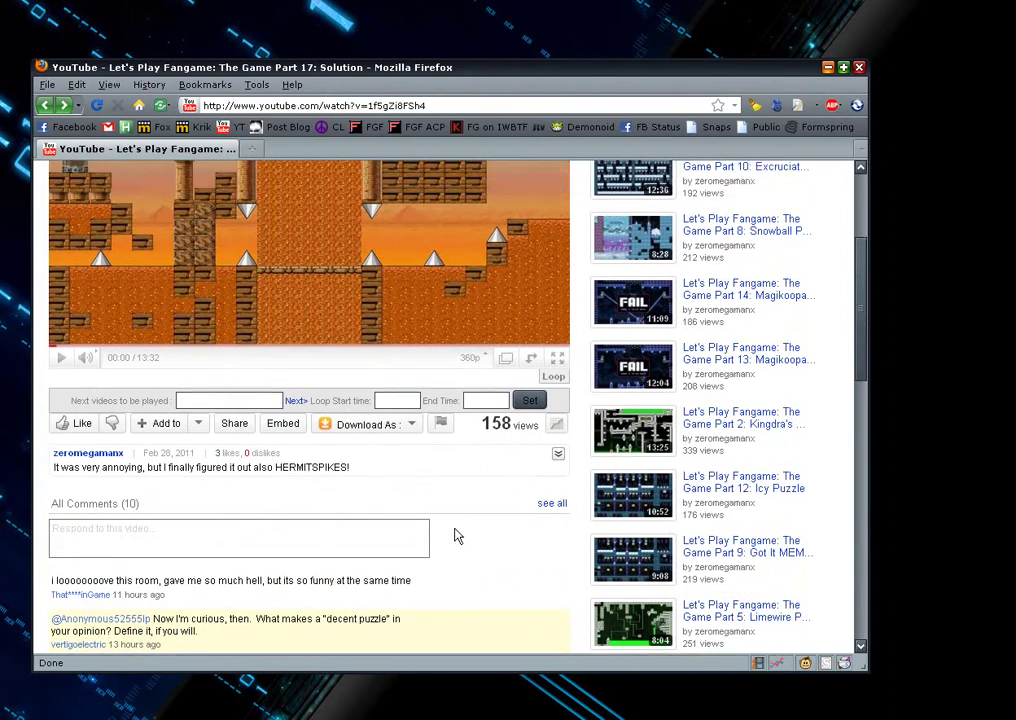
scroll(458, 530, "down", 8)
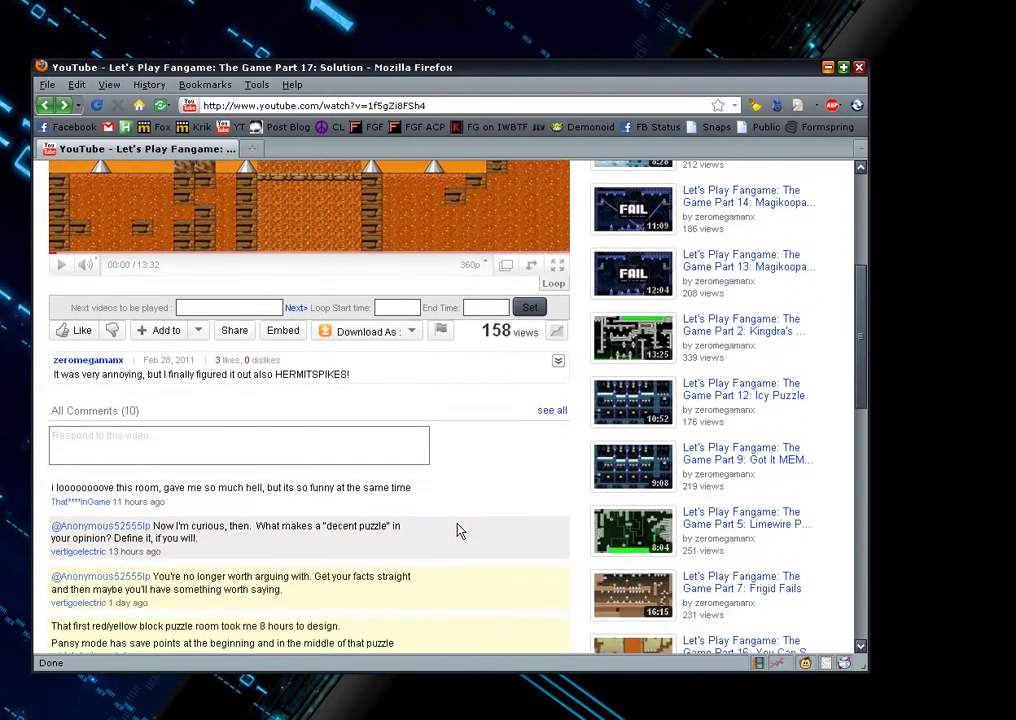
scroll(458, 531, "up", 6)
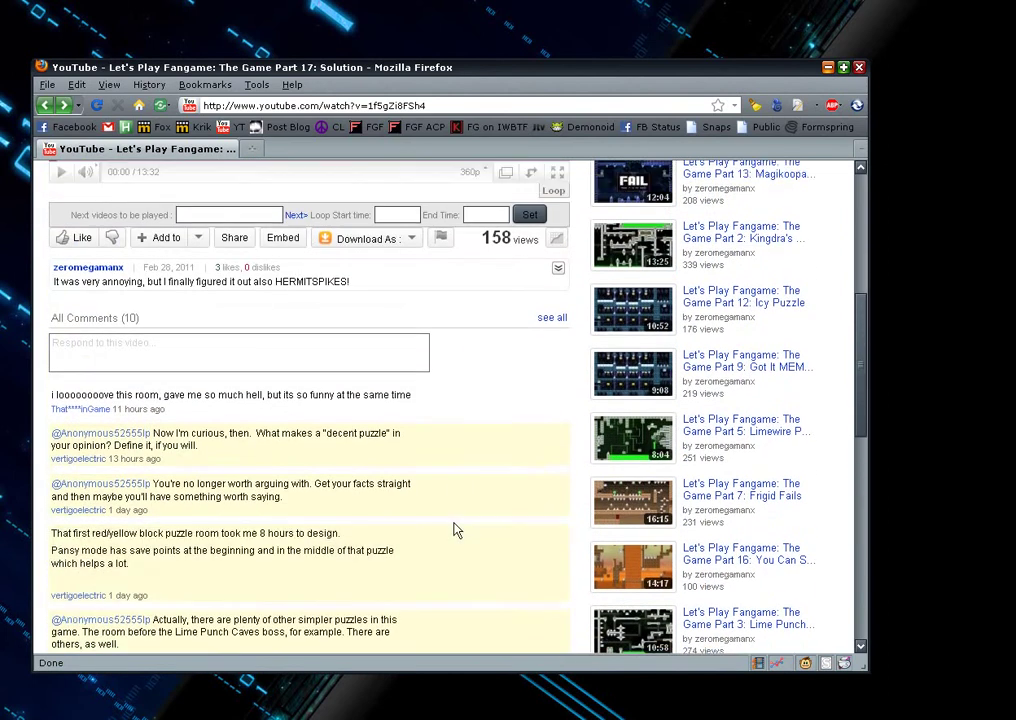
scroll(456, 528, "down", 6)
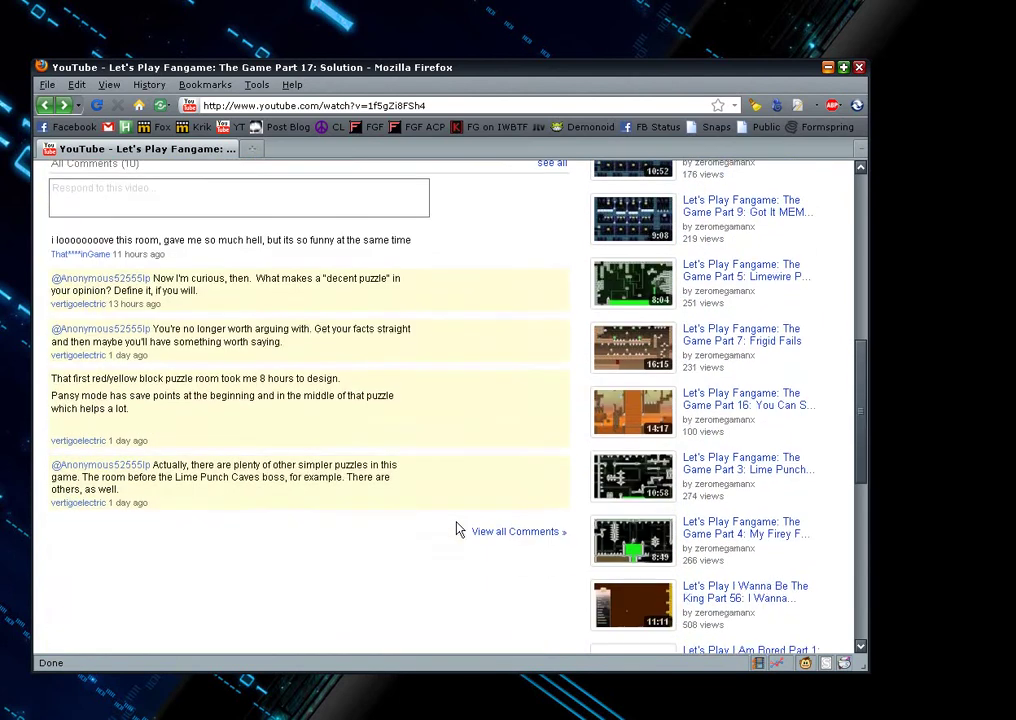
scroll(456, 528, "up", 11)
scroll(456, 528, "down", 12)
scroll(456, 528, "up", 7)
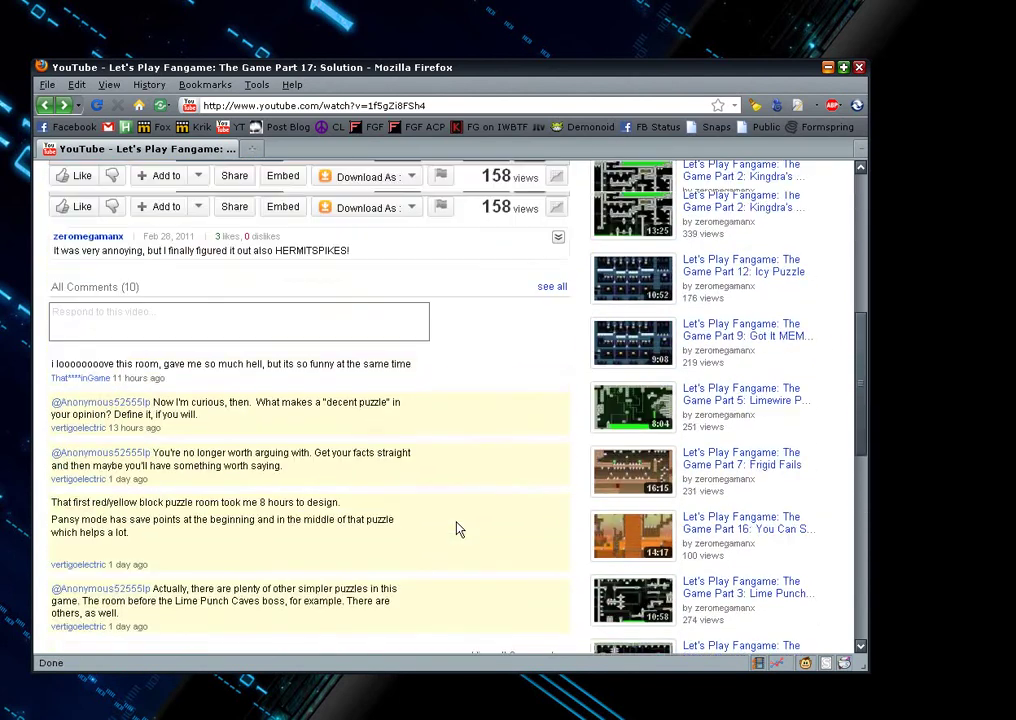
mouse_move(526, 427)
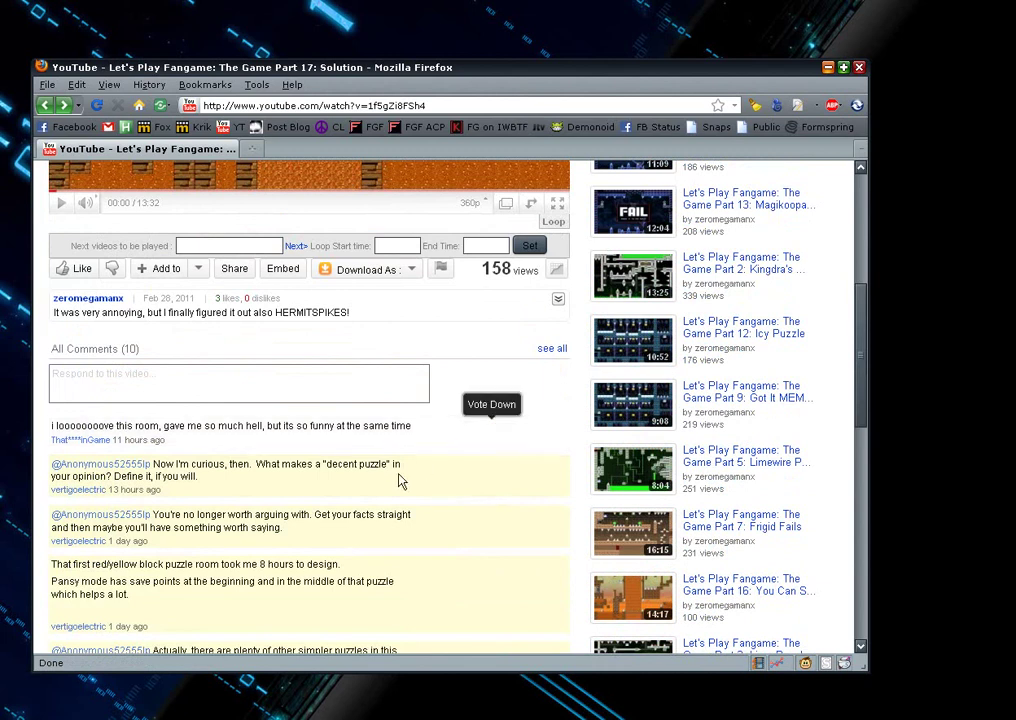
scroll(357, 481, "down", 2)
scroll(357, 483, "down", 10)
scroll(358, 485, "up", 14)
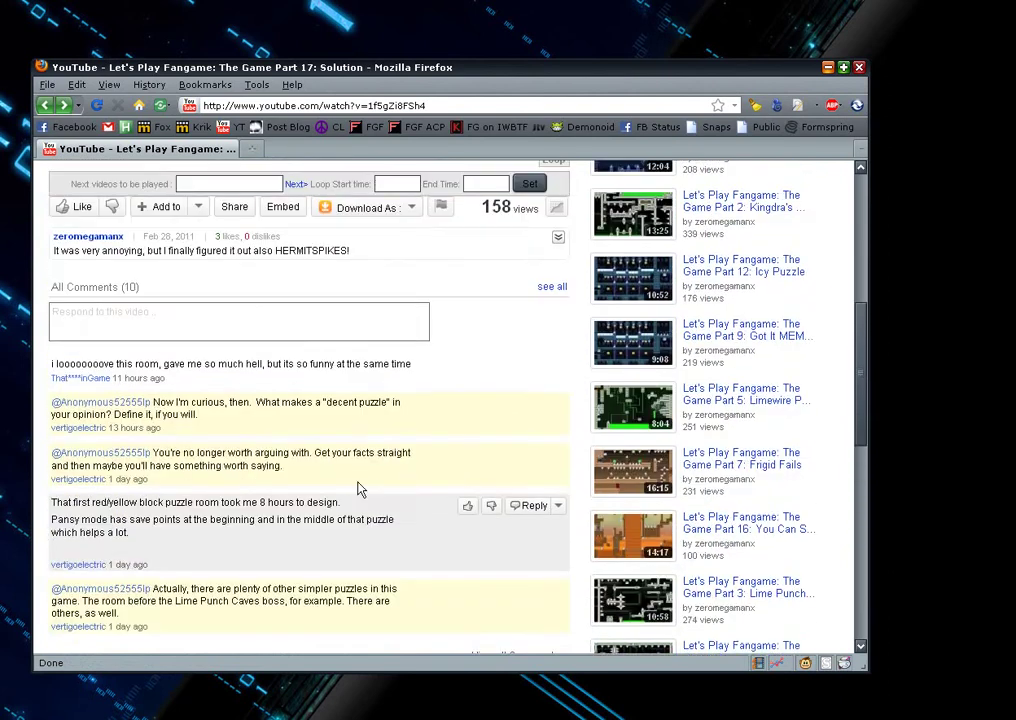
scroll(360, 483, "up", 7)
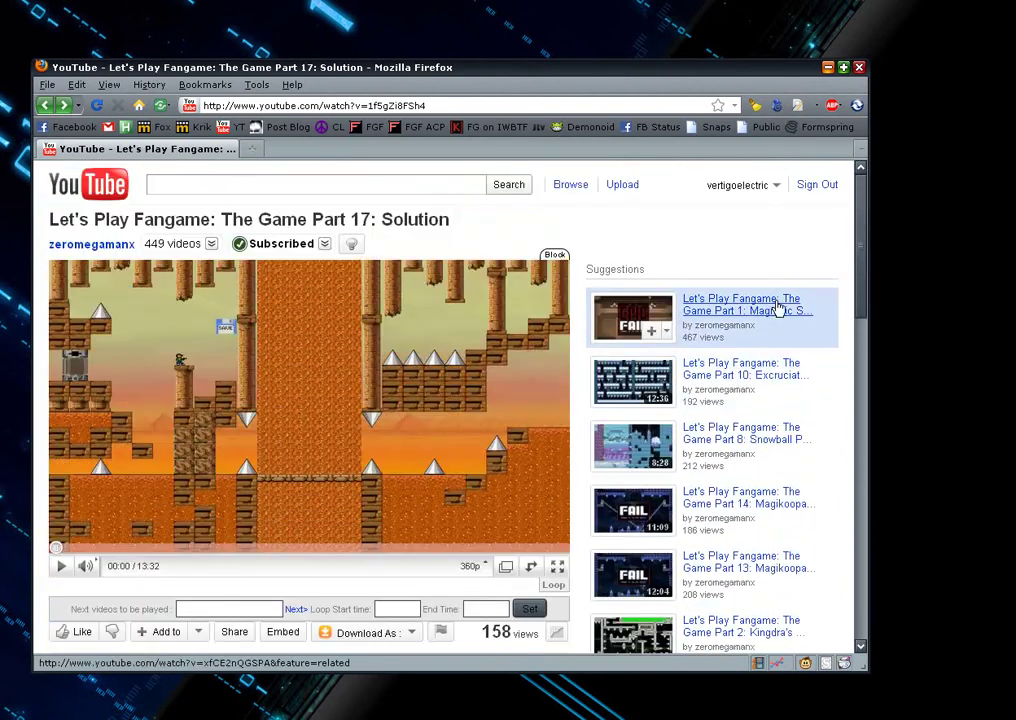